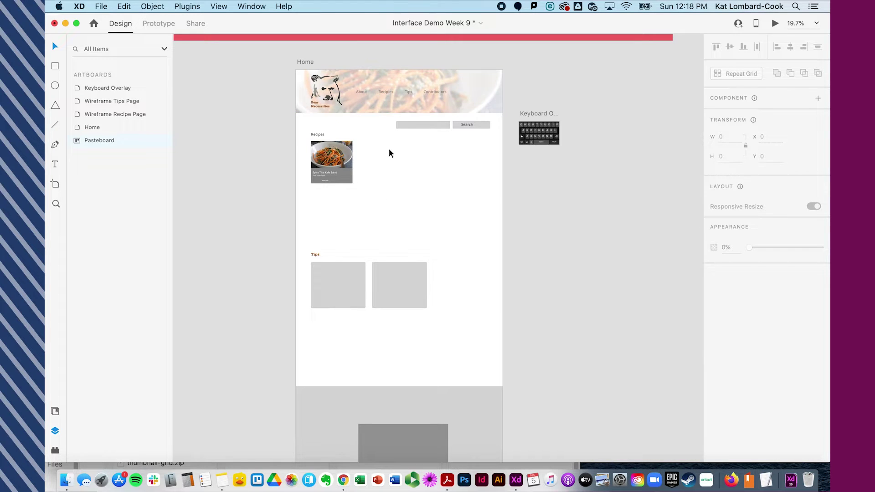
pyautogui.click(421, 127)
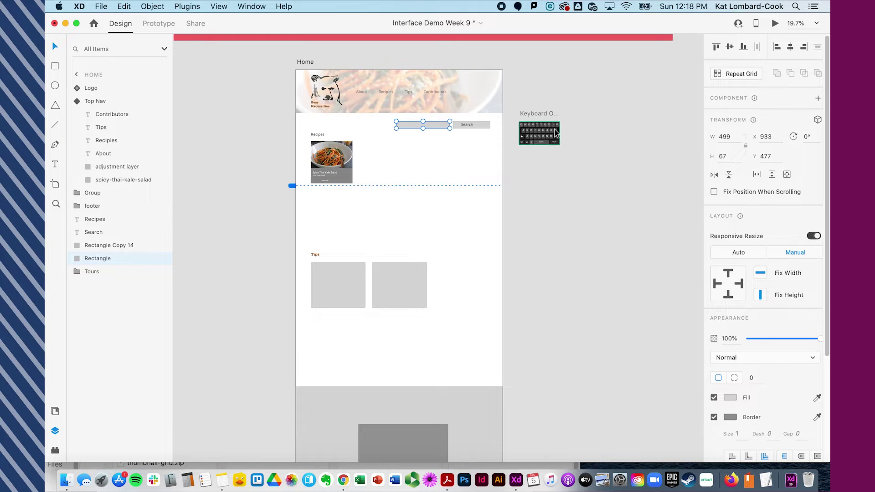
pyautogui.moveTo(537, 116)
pyautogui.mouseDown()
pyautogui.moveTo(493, 129)
pyautogui.moveTo(409, 132)
pyautogui.moveTo(415, 122)
pyautogui.moveTo(538, 116)
pyautogui.mouseUp()
pyautogui.click(237, 173)
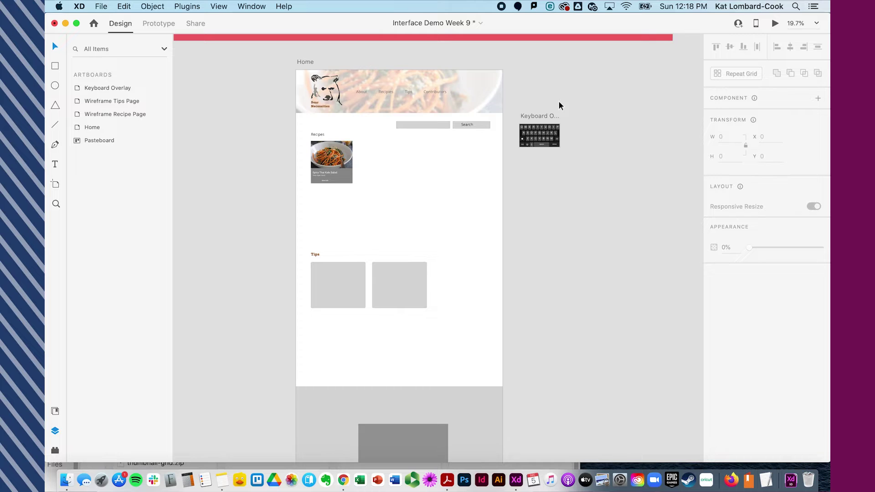
pyautogui.click(310, 61)
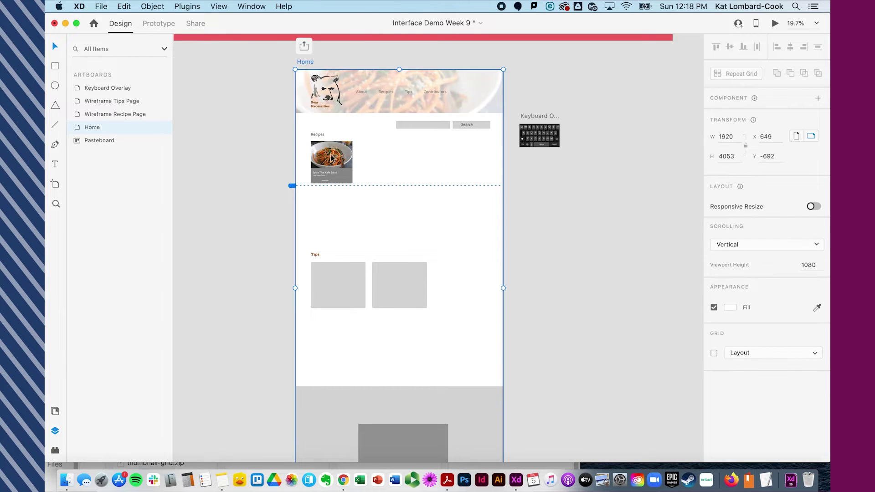
pyautogui.click(509, 156)
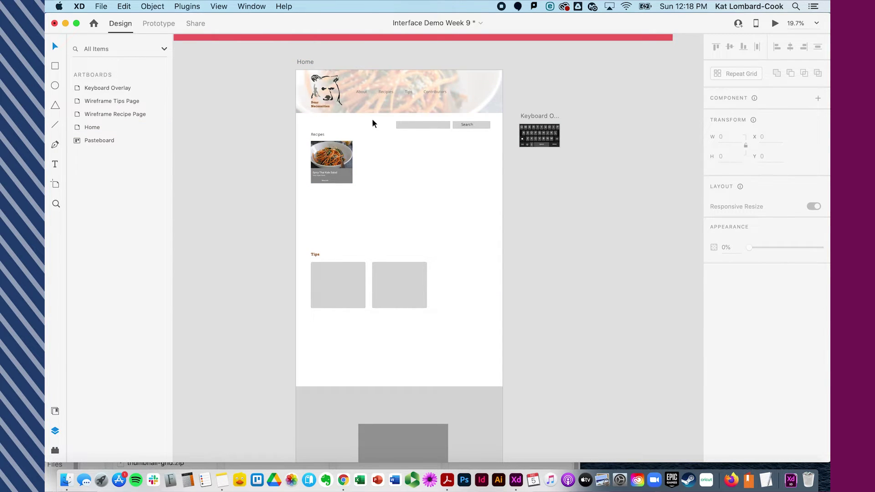
# Step: In Prototype mode, link the empty search field to the Keyboard Overlay artboard with a tap-triggered Overlay action
pyautogui.click(160, 29)
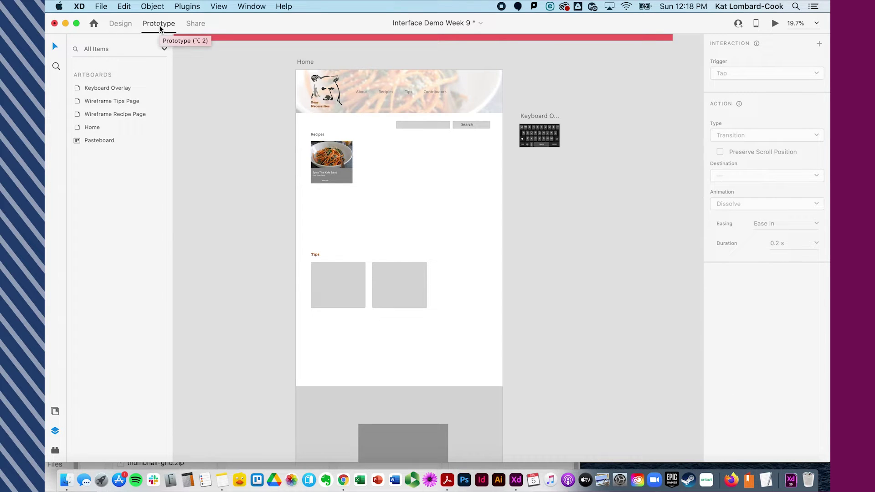
pyautogui.click(410, 124)
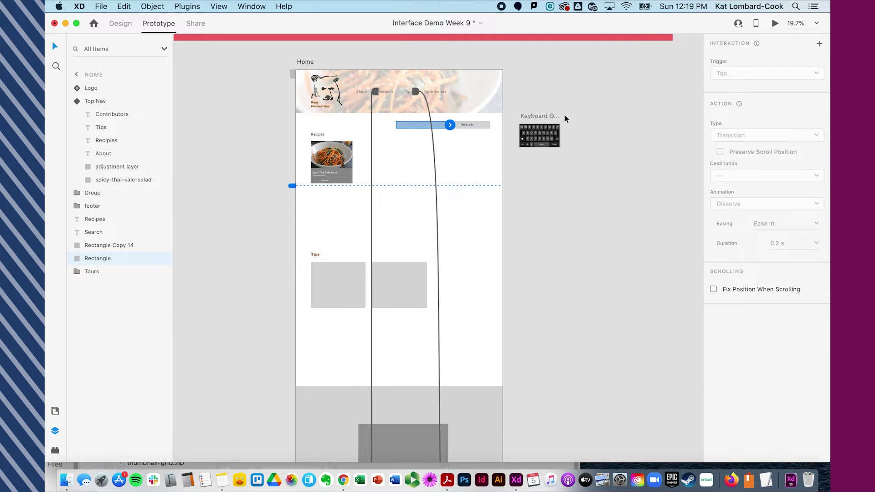
pyautogui.click(450, 126)
pyautogui.moveTo(451, 126); pyautogui.dragTo(525, 133)
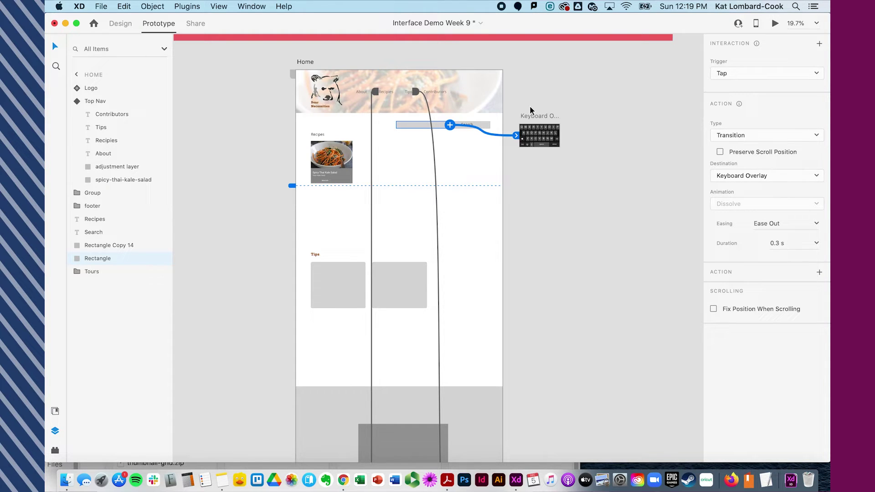
pyautogui.click(754, 136)
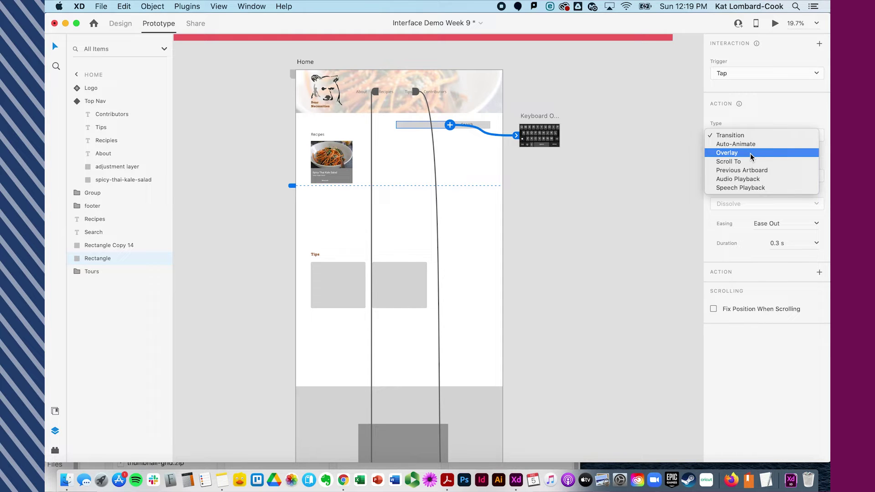
pyautogui.click(750, 153)
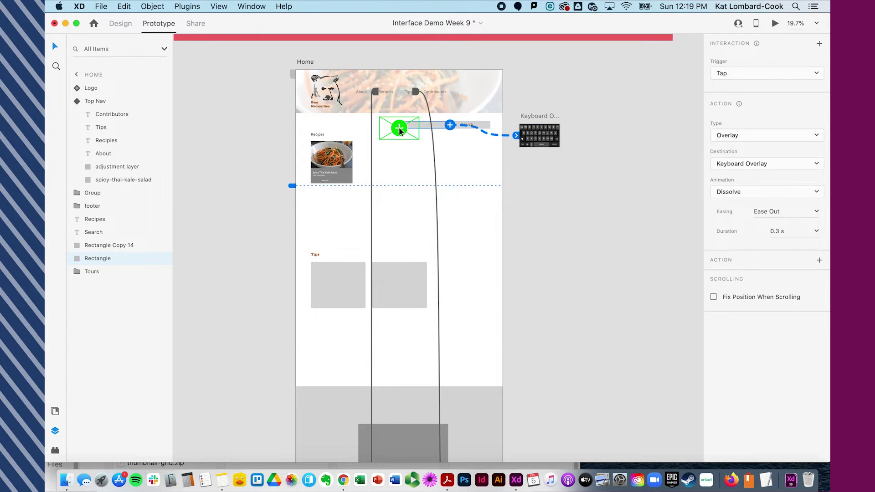
# Step: Position the keyboard overlay placeholder directly beneath the empty search field on the Home artboard
pyautogui.moveTo(399, 129); pyautogui.dragTo(422, 142)
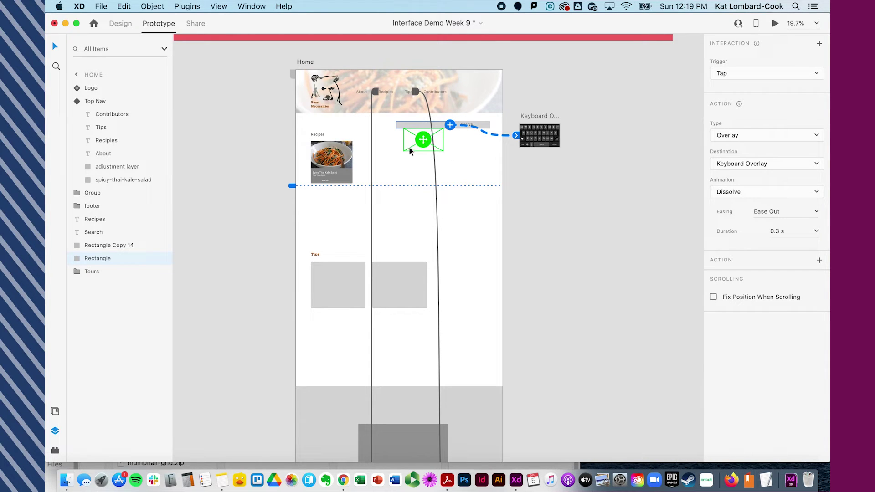
pyautogui.moveTo(422, 140)
pyautogui.mouseDown()
pyautogui.moveTo(407, 98)
pyautogui.moveTo(424, 108)
pyautogui.moveTo(412, 136)
pyautogui.moveTo(375, 129)
pyautogui.moveTo(423, 138)
pyautogui.mouseUp()
pyautogui.click(56, 66)
pyautogui.moveTo(384, 97); pyautogui.dragTo(482, 213)
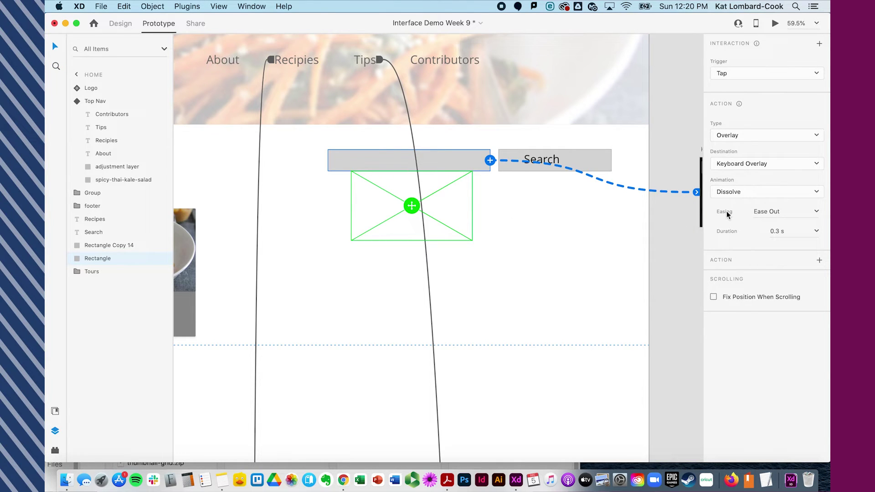
# Step: Set the overlay animation to Slide Down and place the overlay so that it covers the search field, ending at its lower edge
pyautogui.click(737, 192)
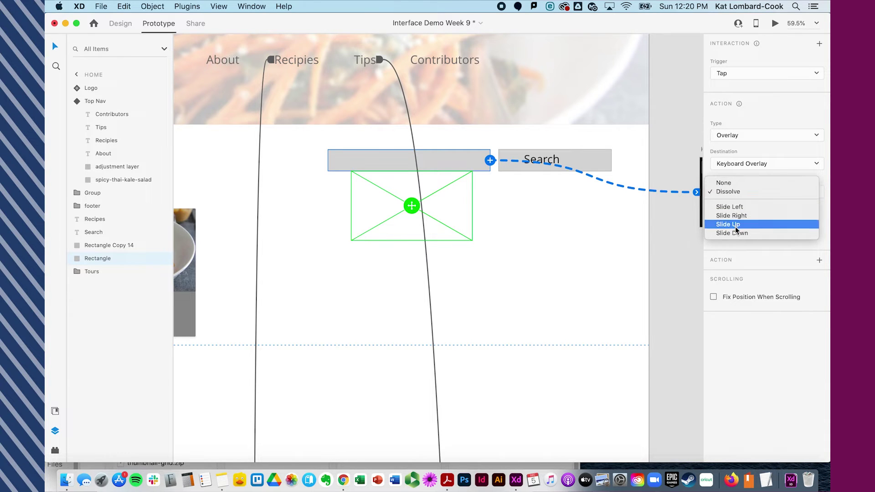
pyautogui.click(734, 233)
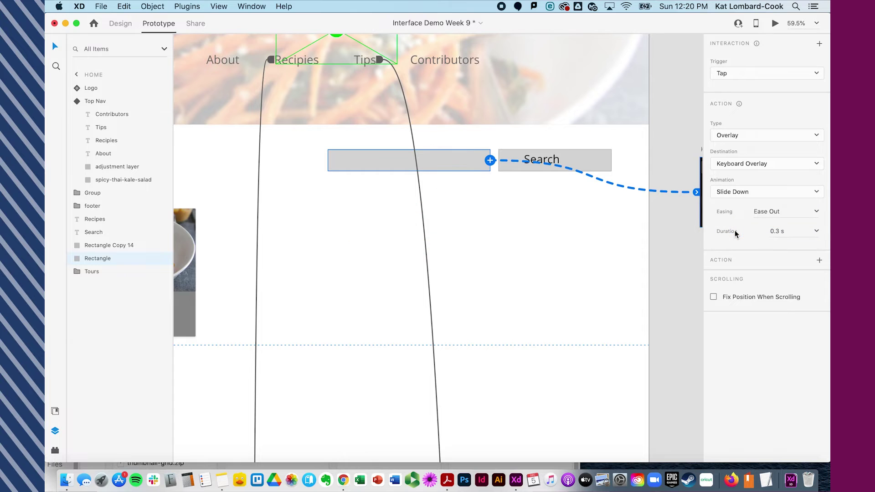
pyautogui.scroll(3, 356, 71)
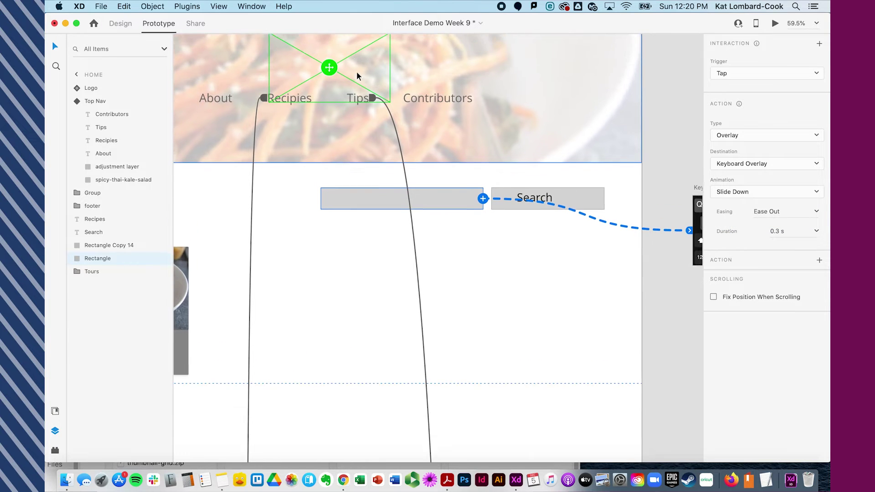
pyautogui.moveTo(333, 83); pyautogui.dragTo(403, 188)
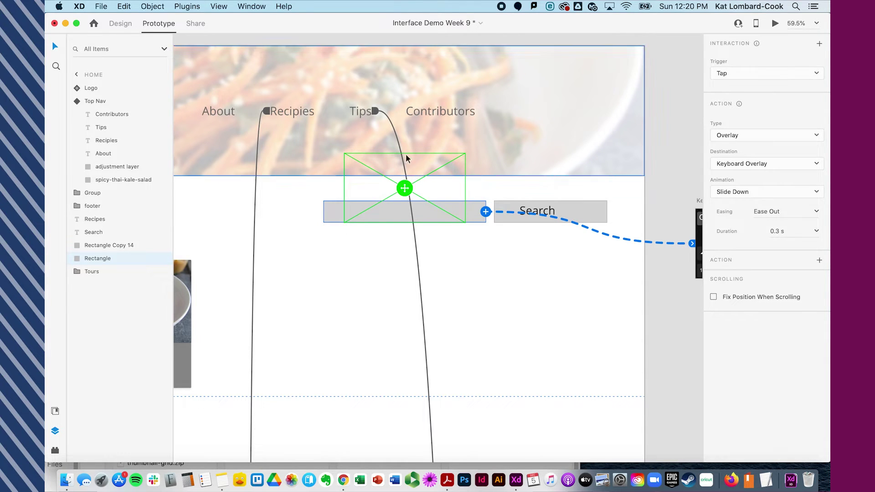
pyautogui.click(408, 192)
pyautogui.moveTo(408, 191)
pyautogui.mouseDown()
pyautogui.moveTo(408, 261)
pyautogui.moveTo(410, 191)
pyautogui.mouseUp()
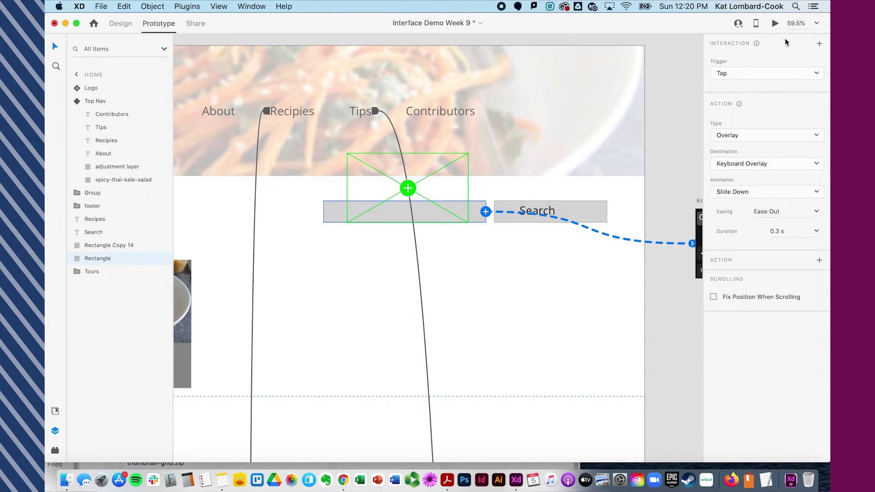
# Step: Preview the prototype twice, tapping the search field to test how the keyboard overlay slides down, and close the preview
pyautogui.click(775, 25)
pyautogui.click(543, 242)
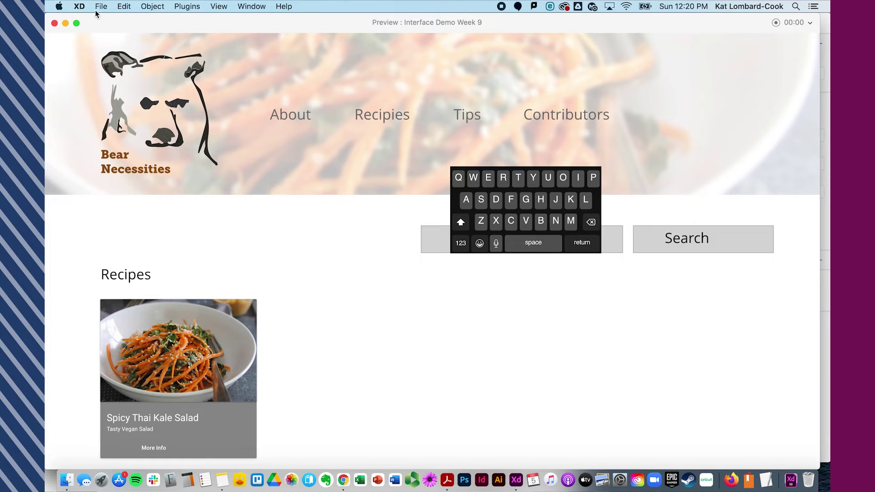
pyautogui.click(54, 23)
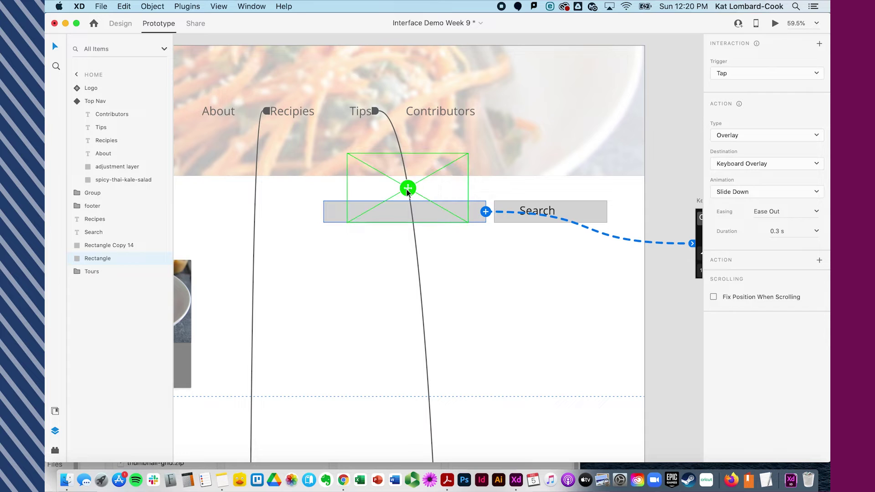
pyautogui.click(775, 25)
pyautogui.click(512, 239)
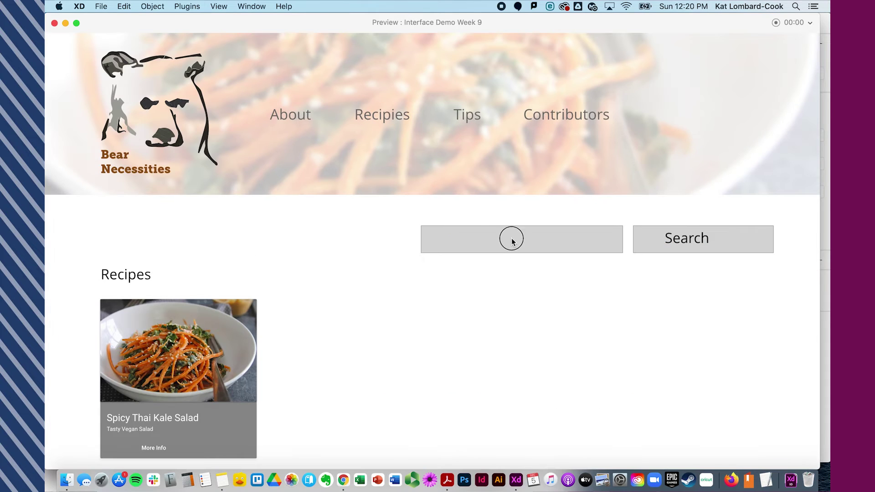
pyautogui.click(55, 23)
# Step: Move the keyboard overlay to just below the search field and set its animation to Dissolve
pyautogui.moveTo(408, 188); pyautogui.dragTo(408, 260)
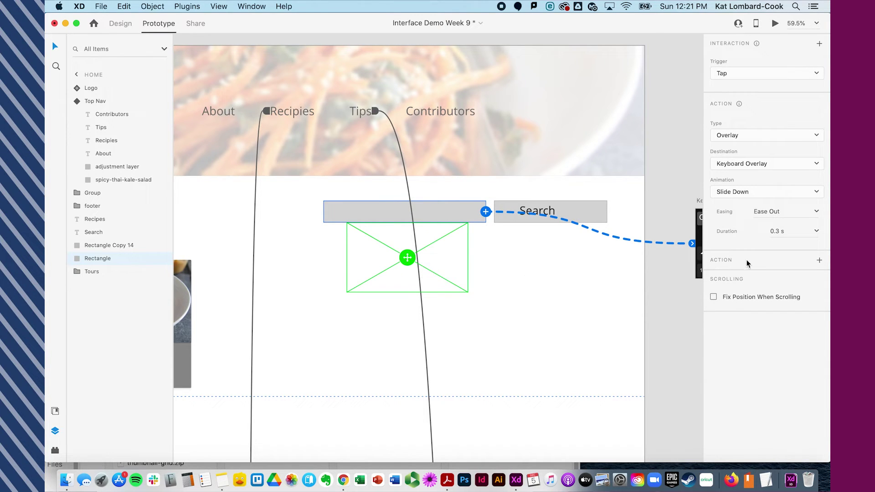
pyautogui.click(733, 299)
pyautogui.click(740, 297)
pyautogui.click(756, 193)
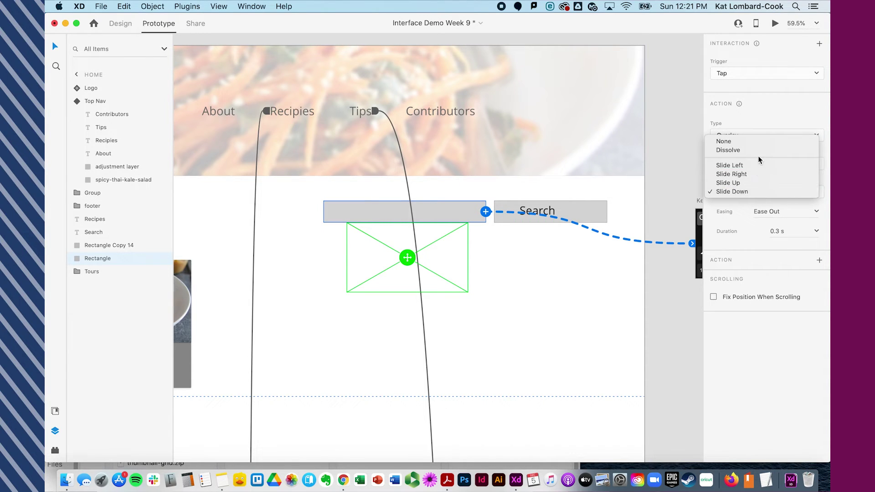
pyautogui.click(753, 148)
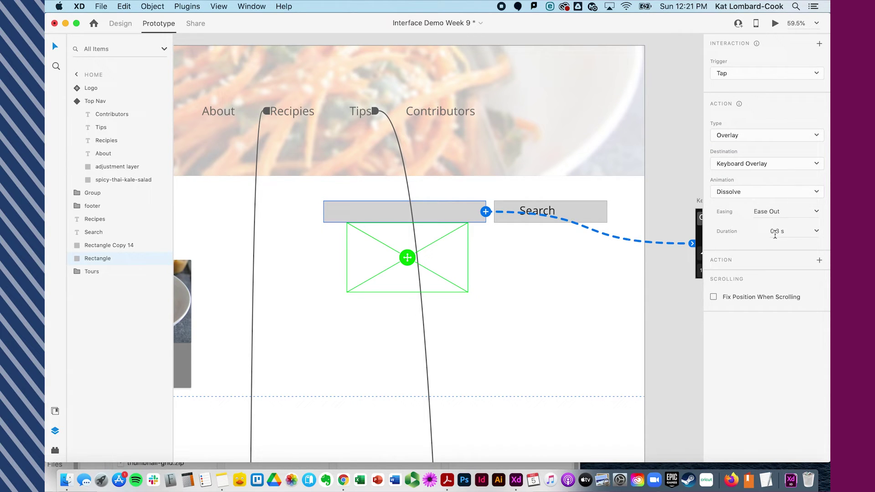
pyautogui.click(818, 260)
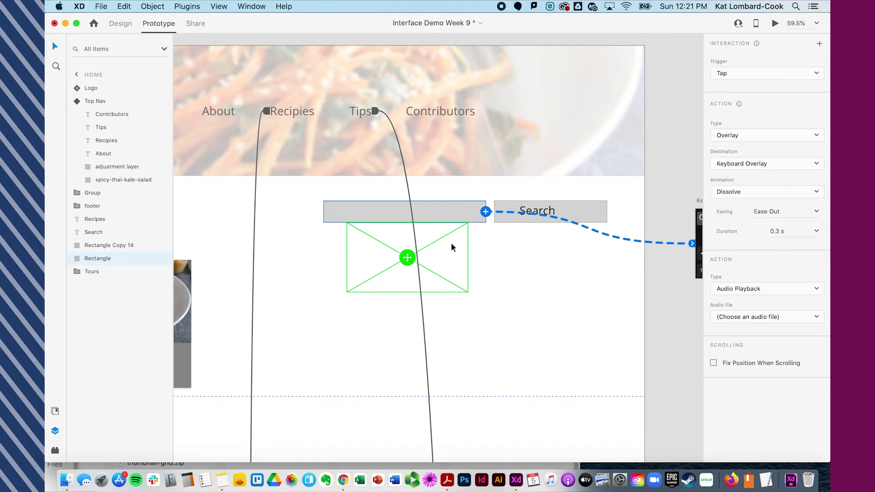
pyautogui.click(774, 24)
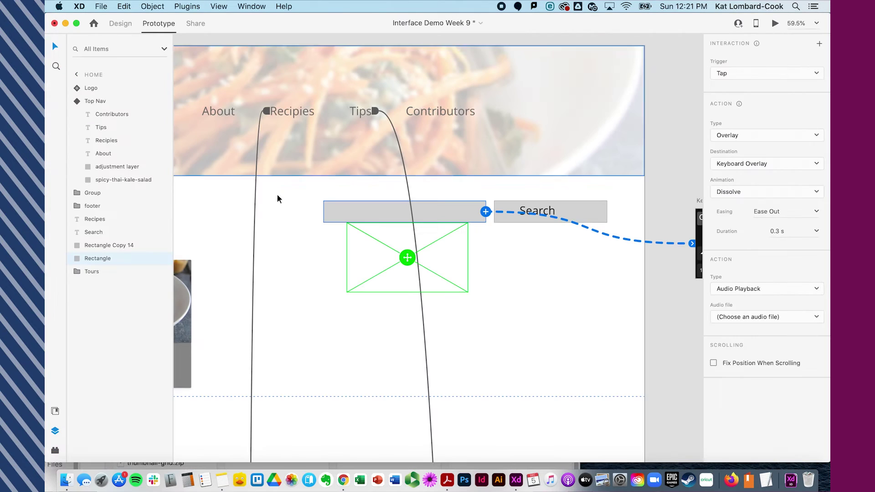
pyautogui.click(54, 22)
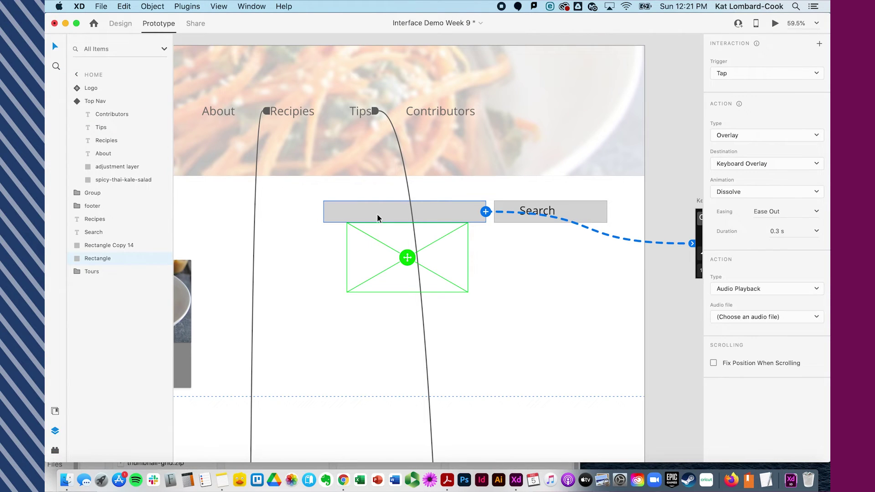
pyautogui.click(774, 291)
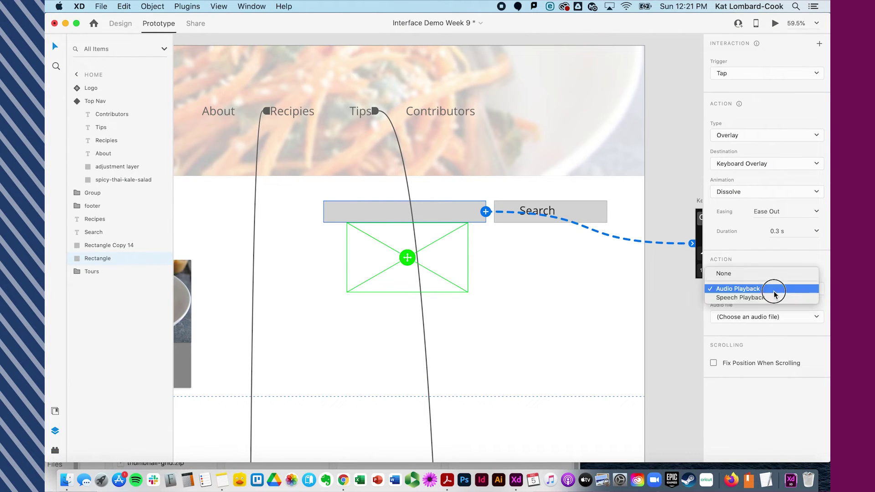
pyautogui.click(770, 274)
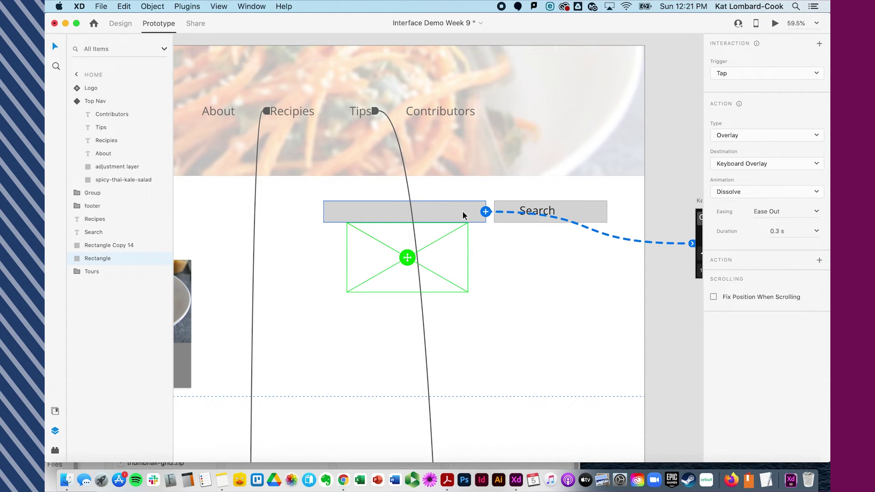
# Step: Preview the prototype, tapping the search field to open the keyboard overlay and tapping the keyboard to dismiss it
pyautogui.click(774, 24)
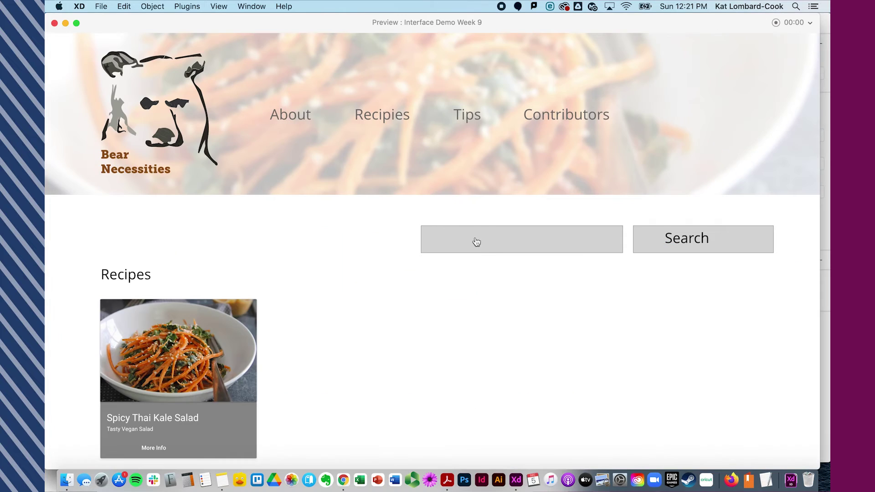
pyautogui.click(483, 240)
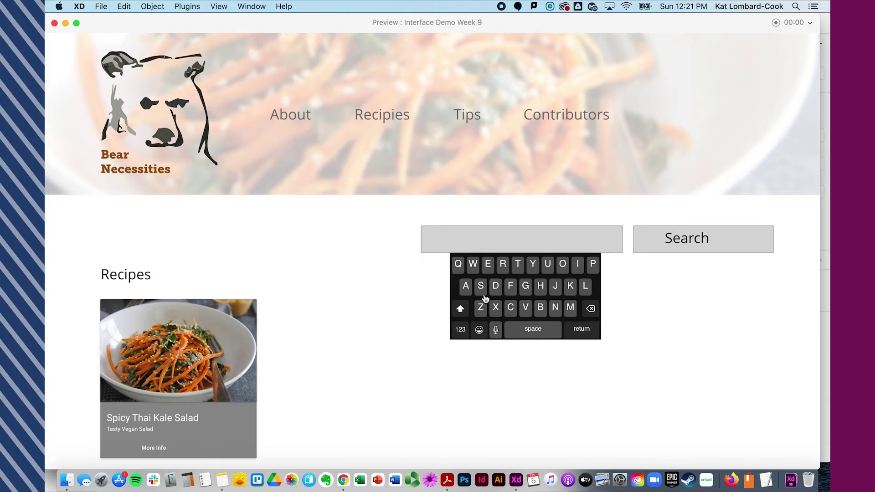
pyautogui.click(460, 263)
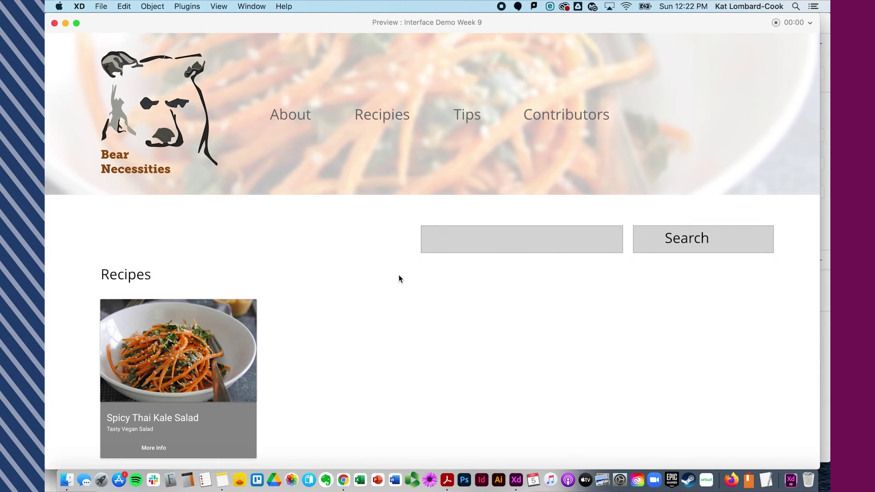
pyautogui.click(54, 24)
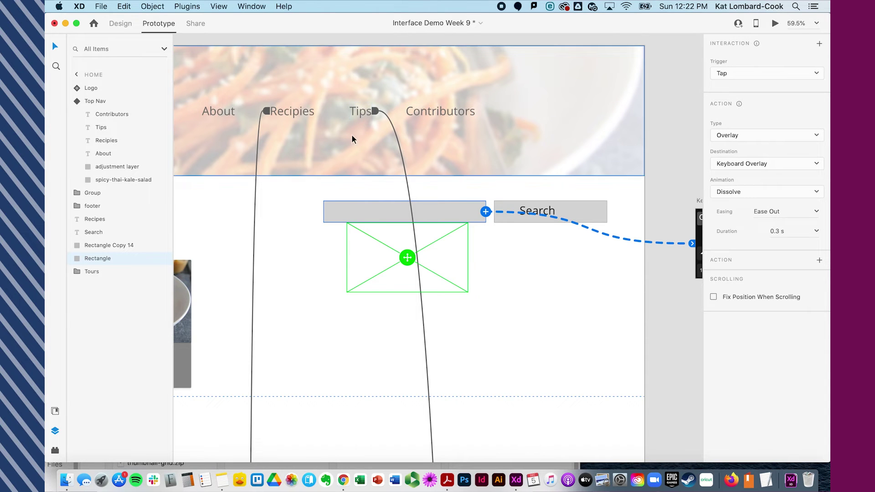
# Step: Inspect the Keyboard Overlay artboard's tap interaction and open the Keyboard Dark component down to its Keyboard Alphabetic group
pyautogui.click(371, 259)
pyautogui.hscroll(5, 406, 262)
pyautogui.click(540, 255)
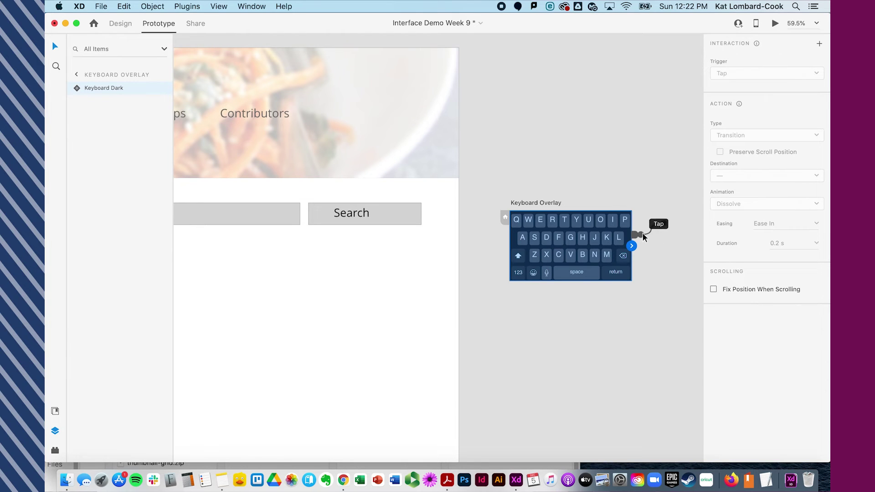
pyautogui.click(648, 235)
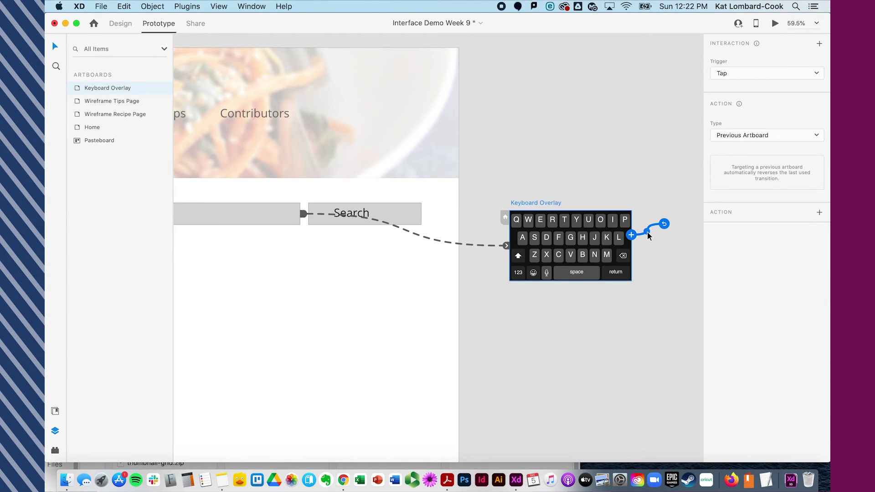
pyautogui.click(608, 258)
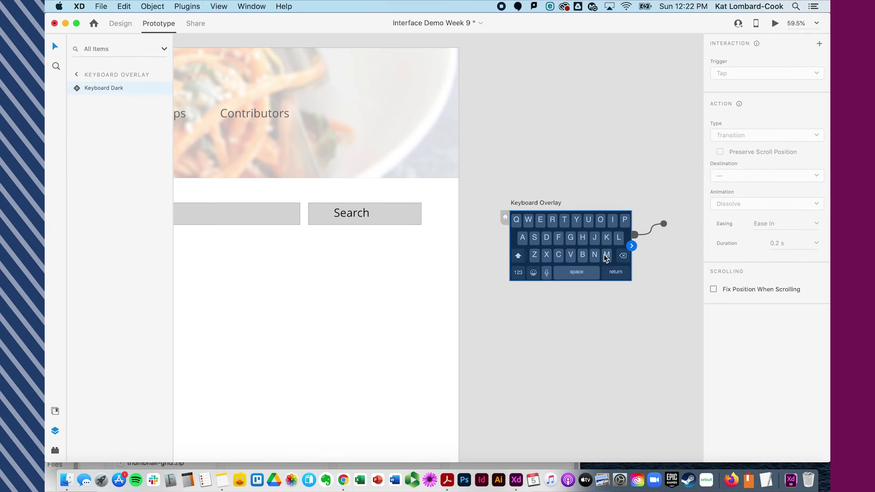
pyautogui.doubleClick(572, 274)
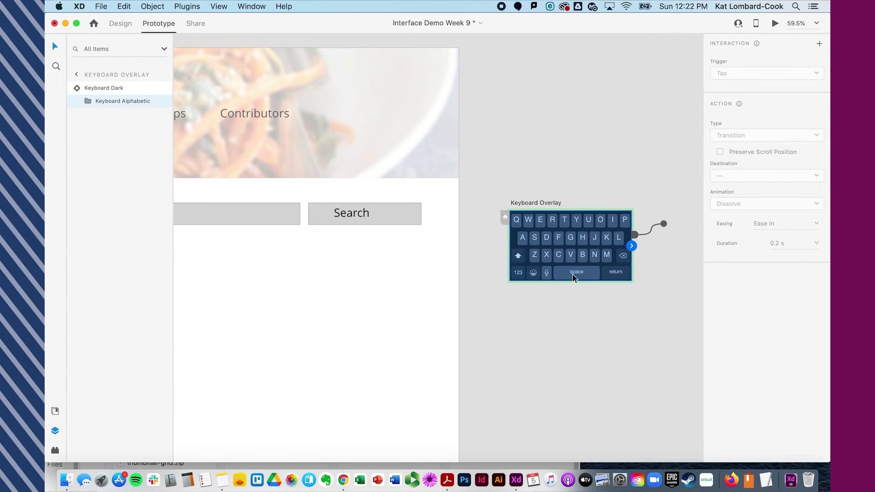
# Step: Link the space key label in the Keyboard Overlay to the Wireframe Recipe Page with a tap-triggered Overlay interaction
pyautogui.doubleClick(572, 274)
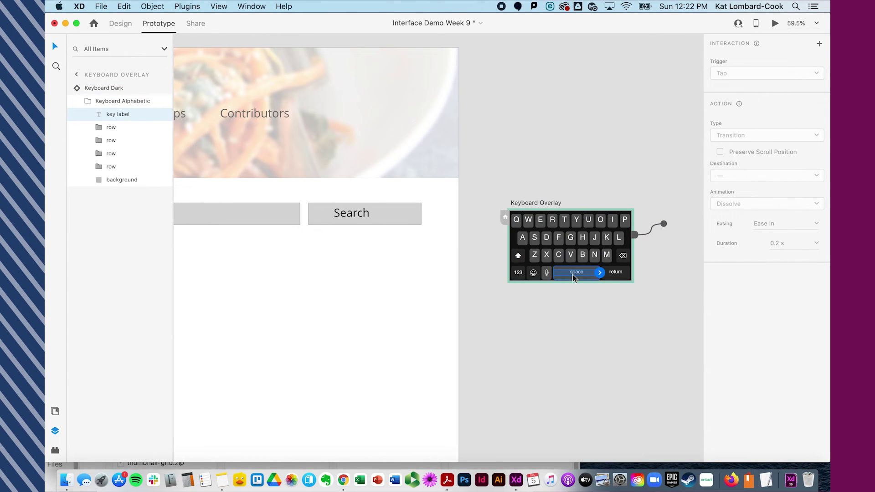
pyautogui.press('super+minus')
pyautogui.press('super+minus')
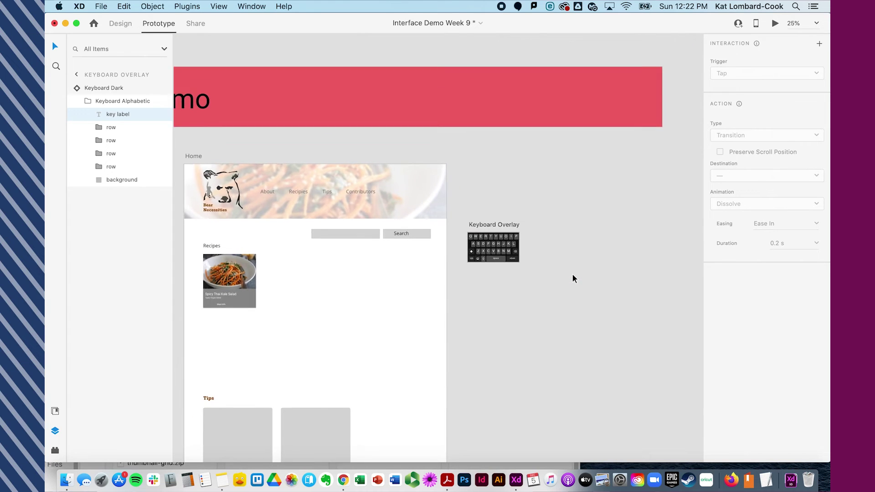
pyautogui.press('super+minus')
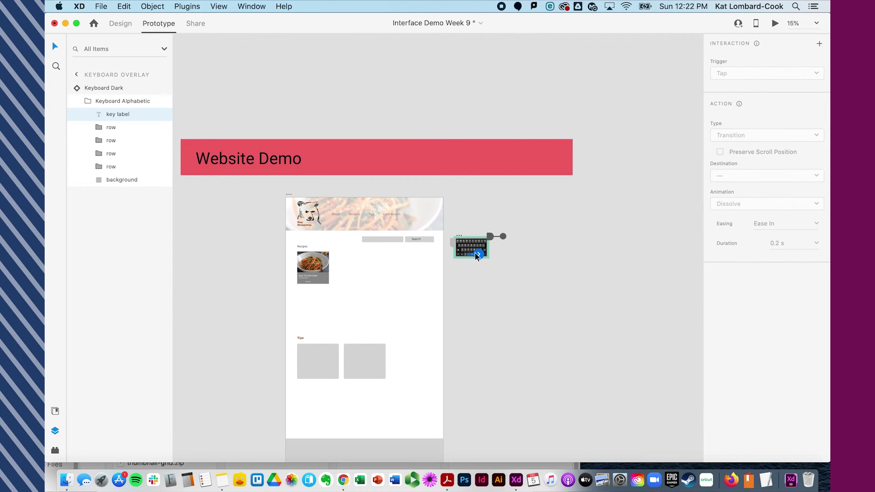
pyautogui.scroll(-10, 473, 255)
pyautogui.moveTo(530, 63); pyautogui.dragTo(369, 412)
pyautogui.scroll(5, 414, 350)
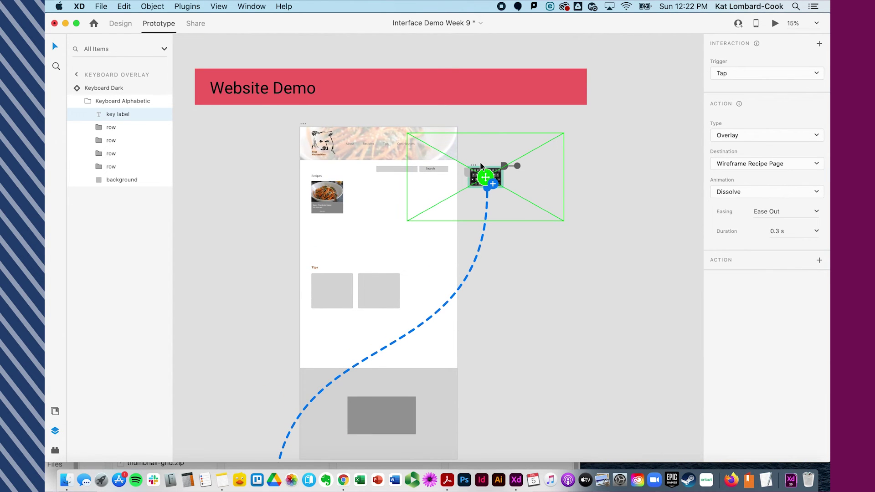
pyautogui.click(512, 270)
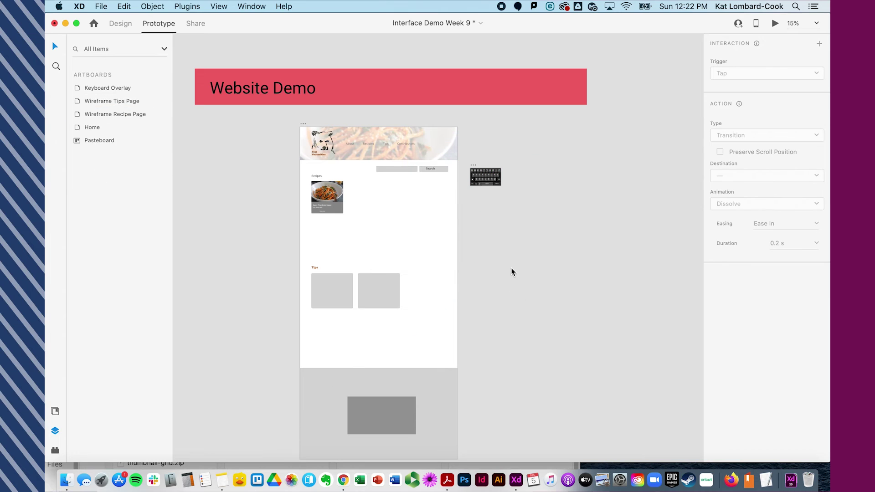
# Step: Preview the prototype from the Home artboard, tapping the search field and the keyboard's space key, and close the preview
pyautogui.click(402, 168)
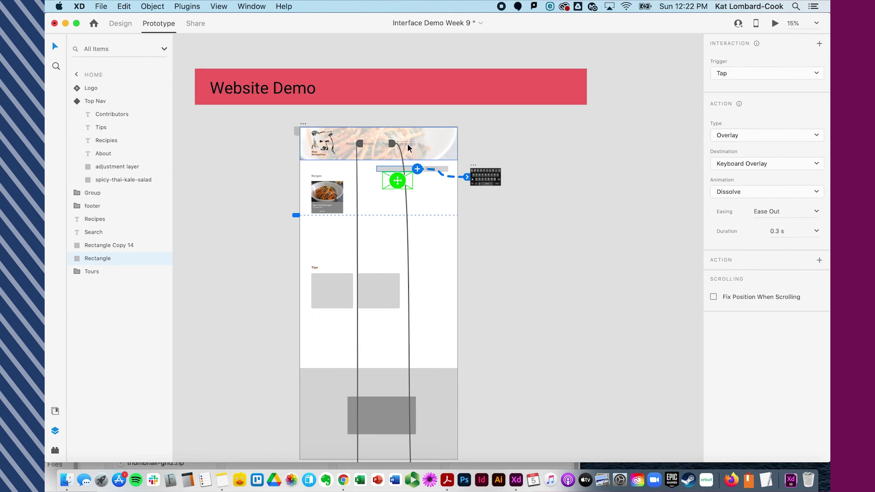
pyautogui.click(302, 124)
pyautogui.click(775, 23)
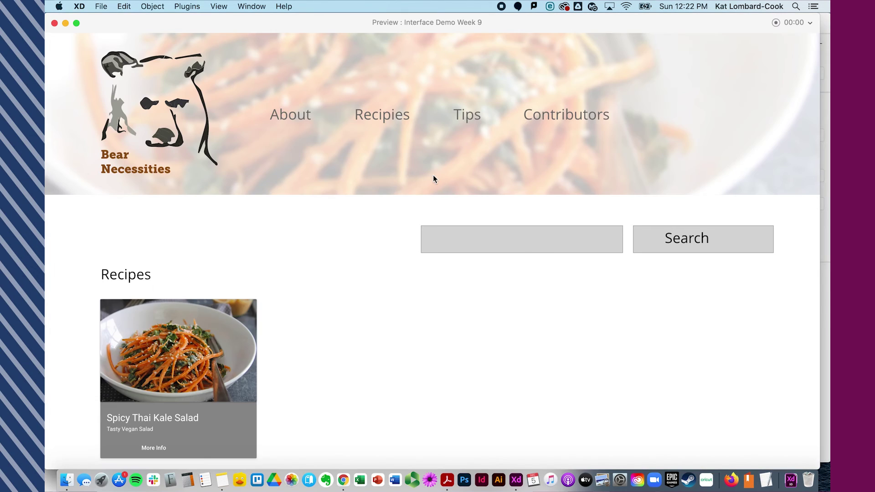
pyautogui.click(518, 241)
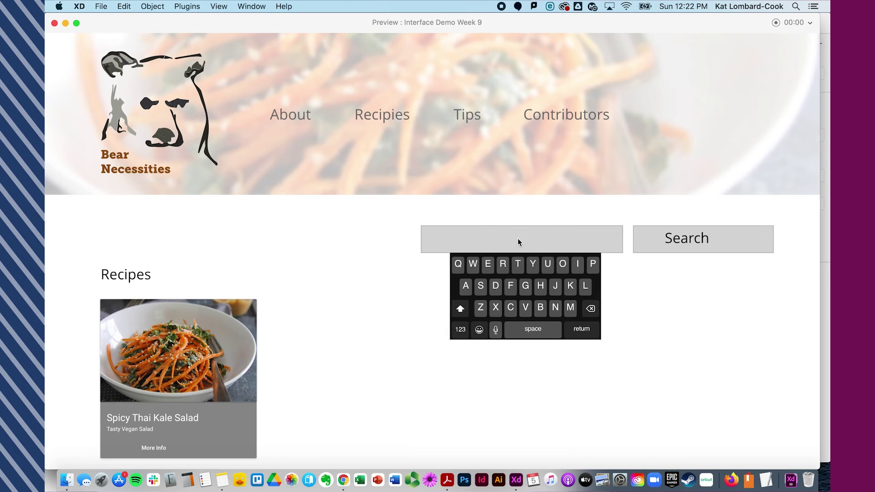
pyautogui.click(527, 332)
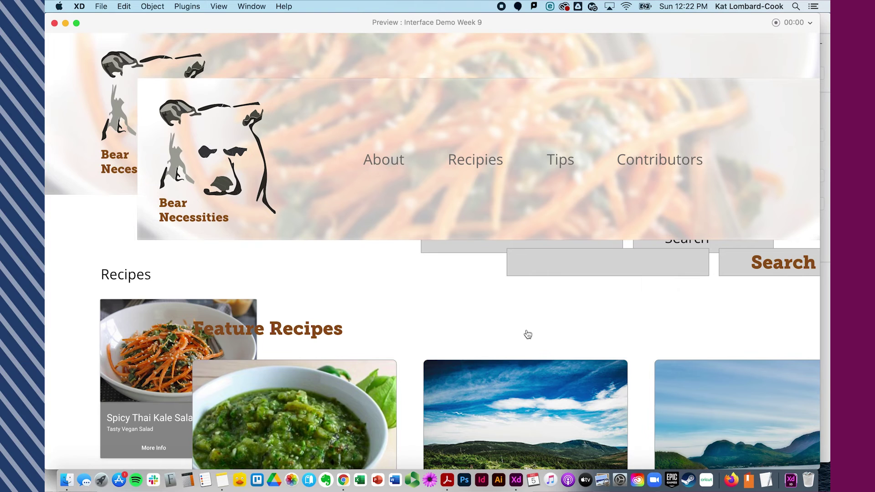
pyautogui.click(54, 24)
# Step: Change the space key's tap action type to Transition, keeping Wireframe Recipe Page as the destination
pyautogui.click(487, 183)
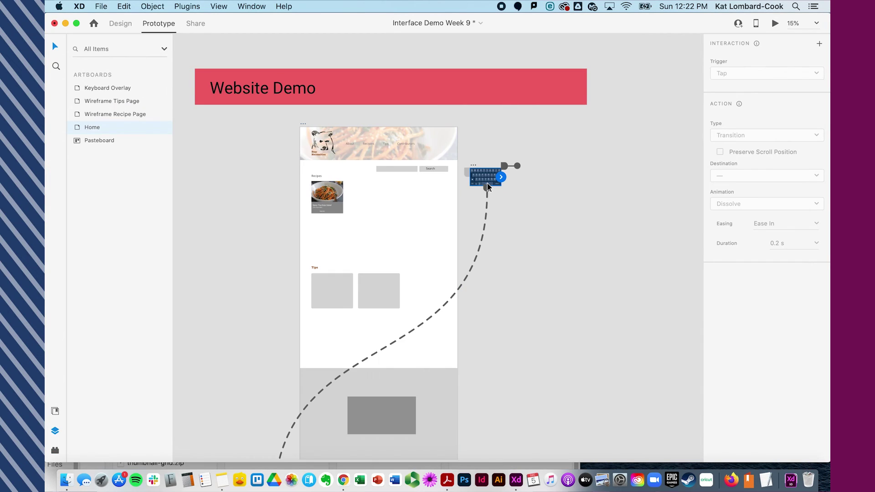
pyautogui.click(483, 239)
pyautogui.click(754, 136)
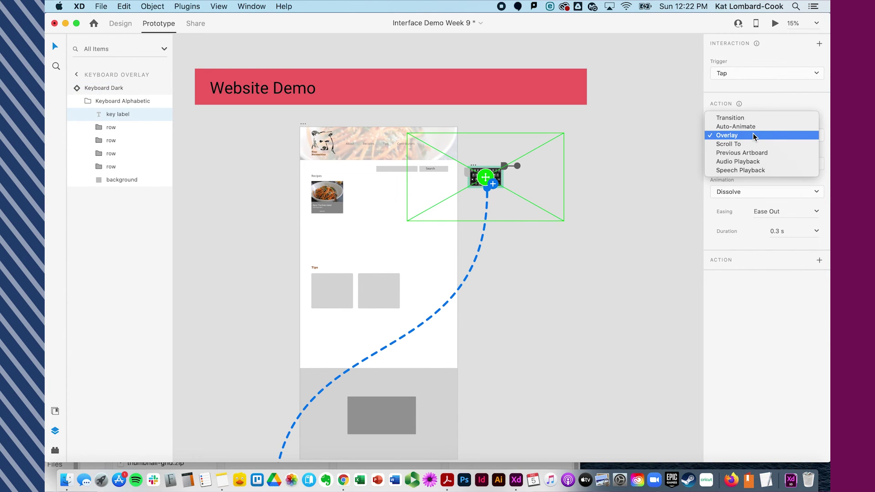
pyautogui.click(756, 119)
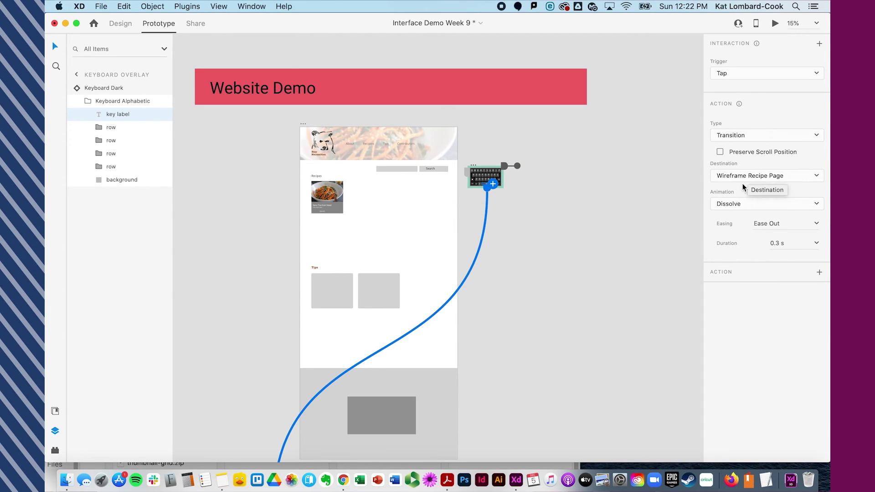
pyautogui.click(541, 248)
# Step: Preview the space key's transition from the search keyboard, scroll through the recipe page it opens, and close the preview
pyautogui.click(370, 136)
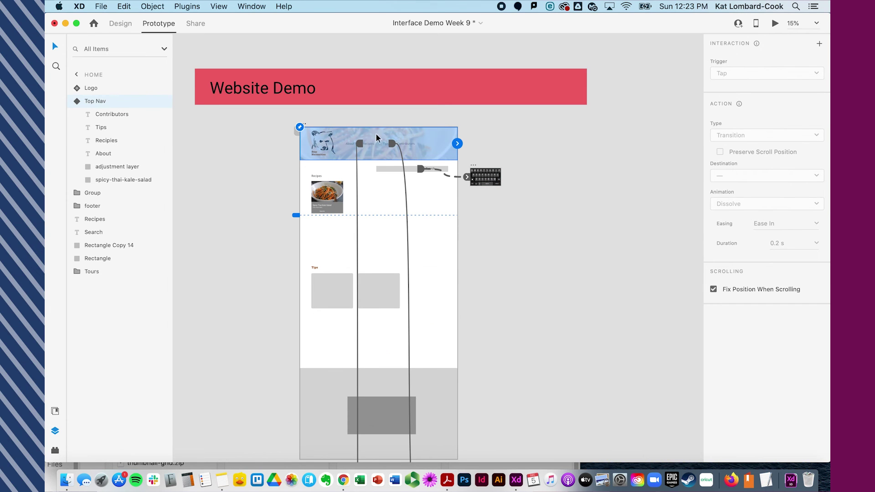
pyautogui.click(775, 24)
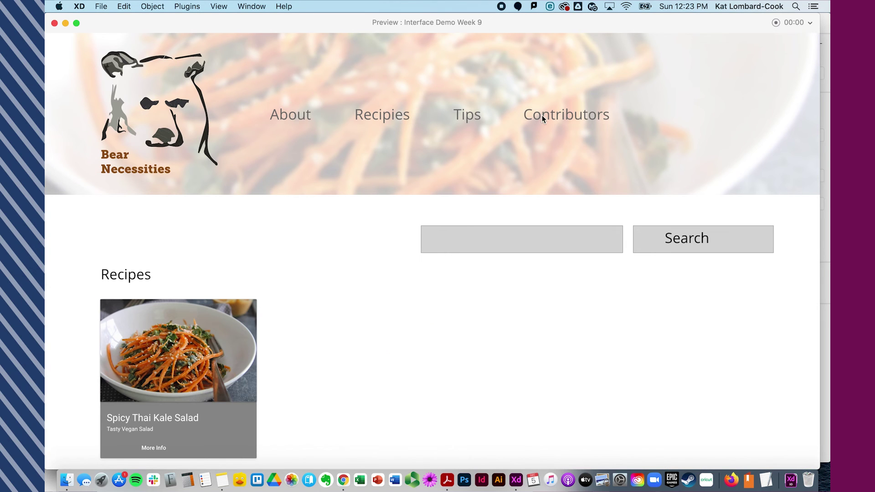
pyautogui.click(526, 238)
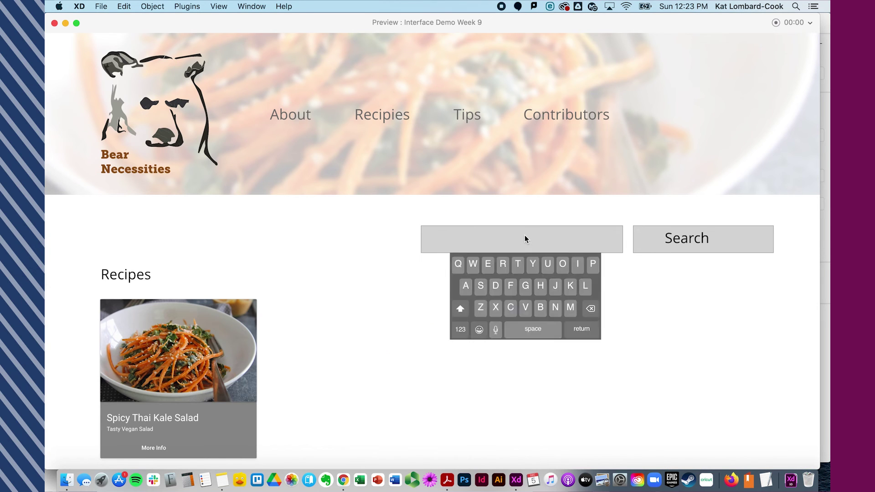
pyautogui.click(531, 331)
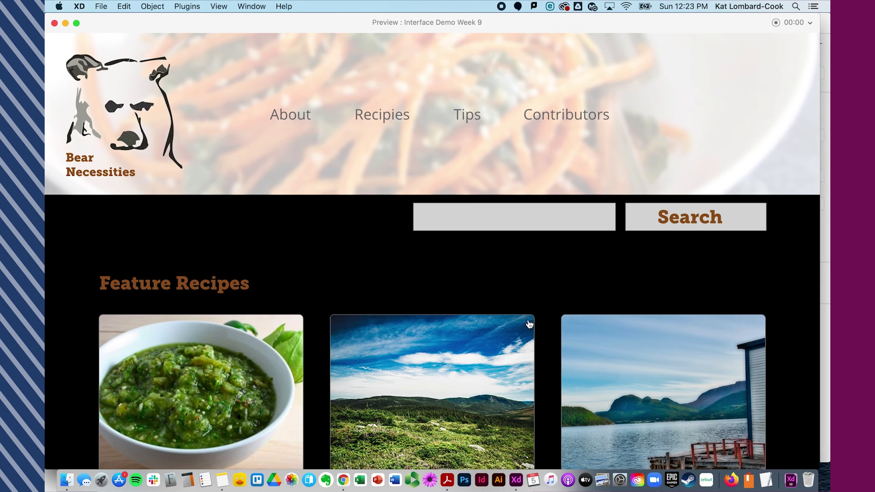
pyautogui.scroll(-10, 300, 319)
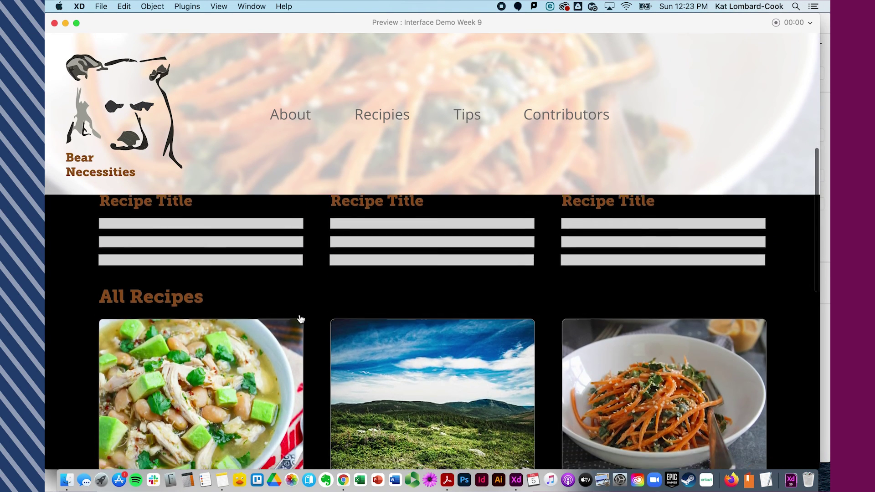
pyautogui.scroll(-5, 300, 319)
pyautogui.scroll(15, 299, 318)
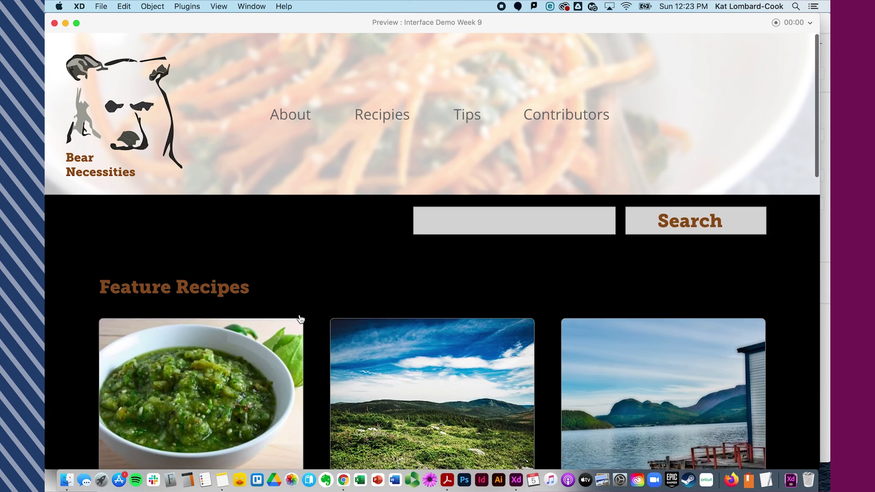
pyautogui.click(55, 23)
# Step: Examine the layout of the recipe, tips and home artboards across the canvas
pyautogui.click(230, 292)
pyautogui.scroll(-9, 231, 292)
pyautogui.hscroll(-6, 230, 292)
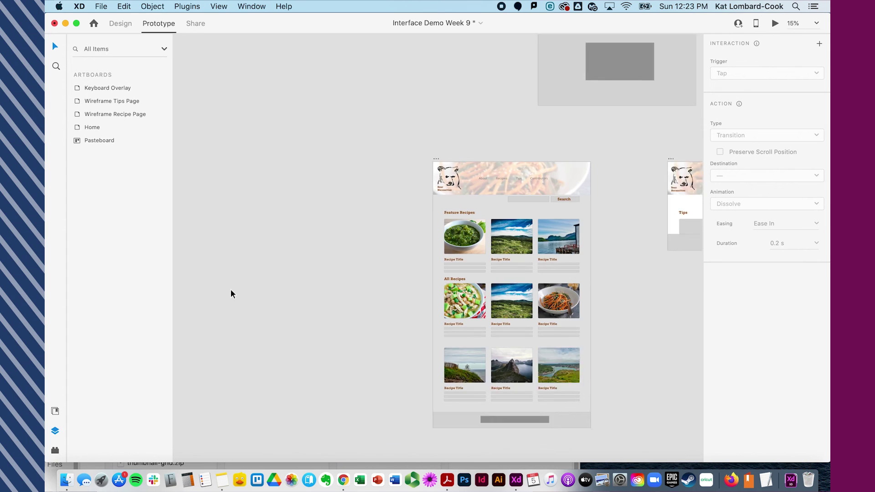
pyautogui.hscroll(5, 231, 291)
pyautogui.scroll(1, 231, 291)
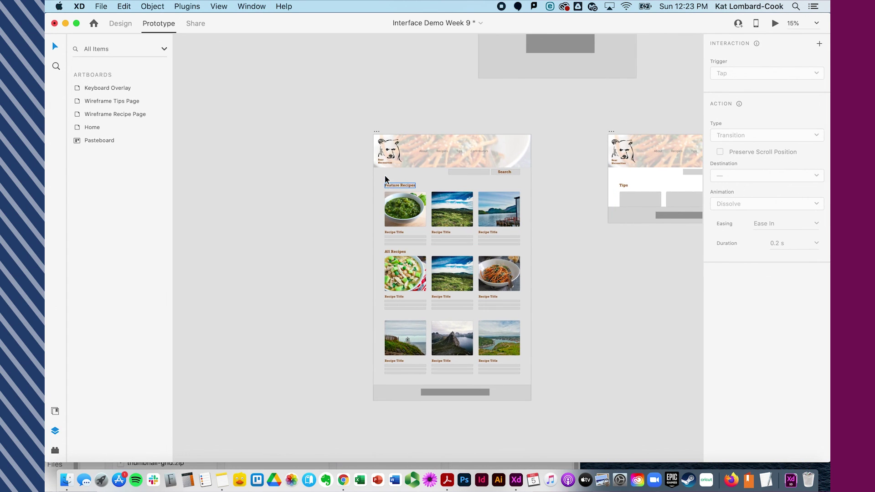
pyautogui.hscroll(9, 382, 173)
pyautogui.scroll(4, 382, 173)
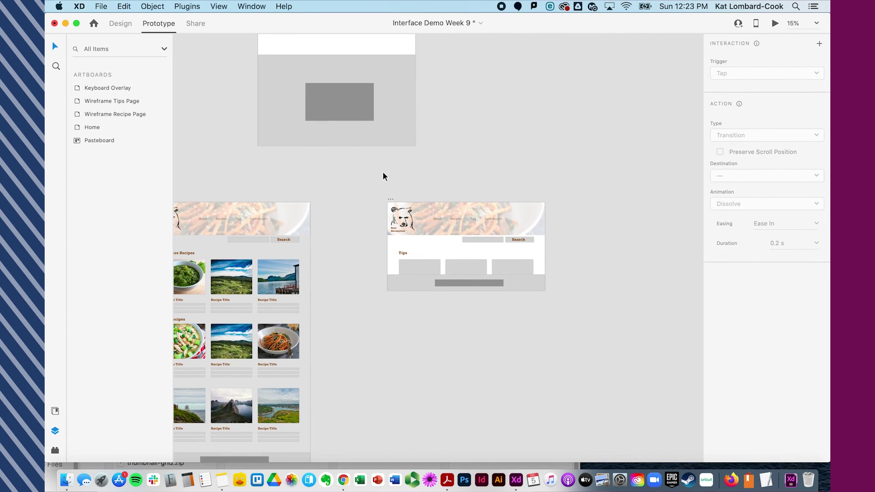
pyautogui.scroll(8, 383, 174)
pyautogui.hscroll(-3, 383, 174)
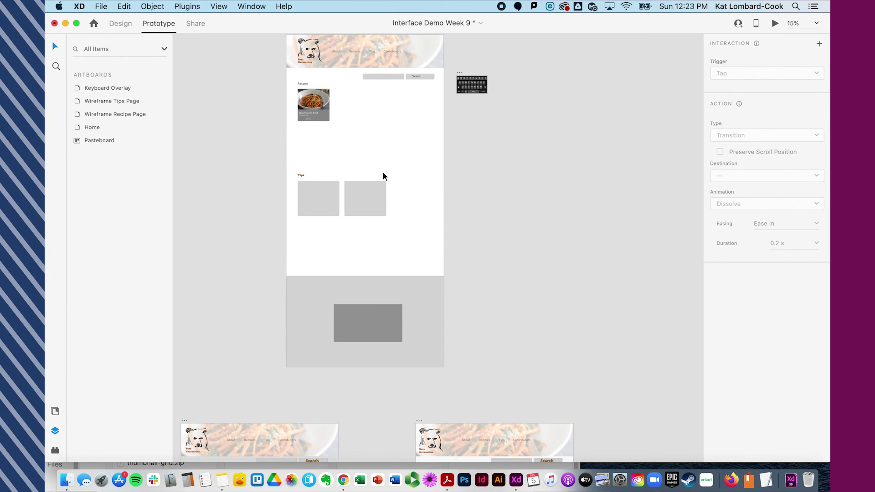
pyautogui.scroll(-6, 382, 175)
pyautogui.hscroll(-8, 383, 176)
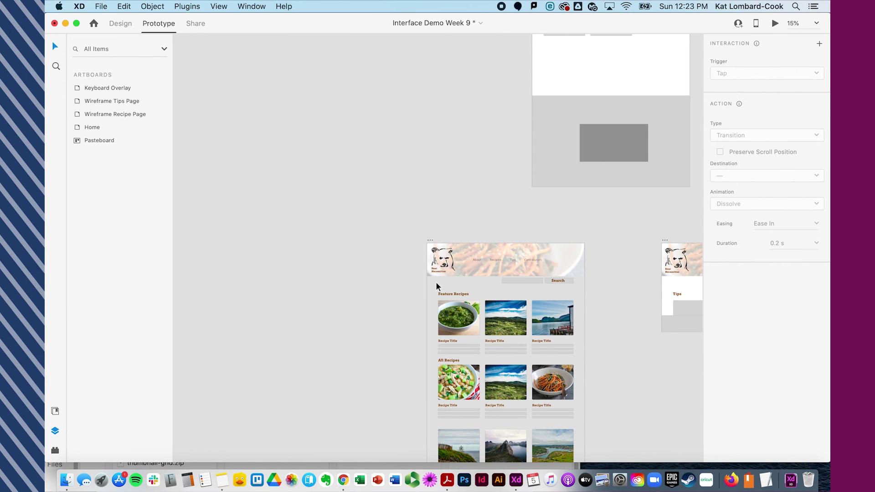
pyautogui.hscroll(15, 436, 283)
pyautogui.scroll(10, 436, 283)
pyautogui.hscroll(-6, 436, 284)
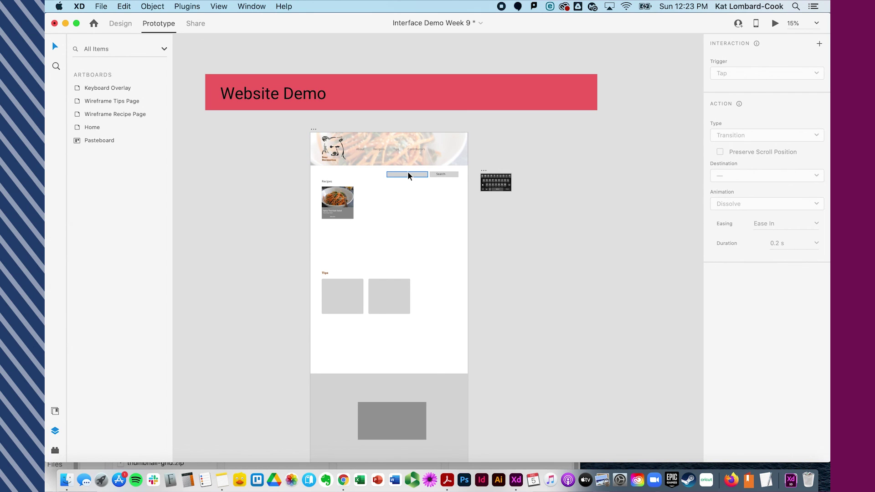
# Step: Replay the full flow from Home through the search field and space key to the recipe page, and close the preview
pyautogui.click(313, 131)
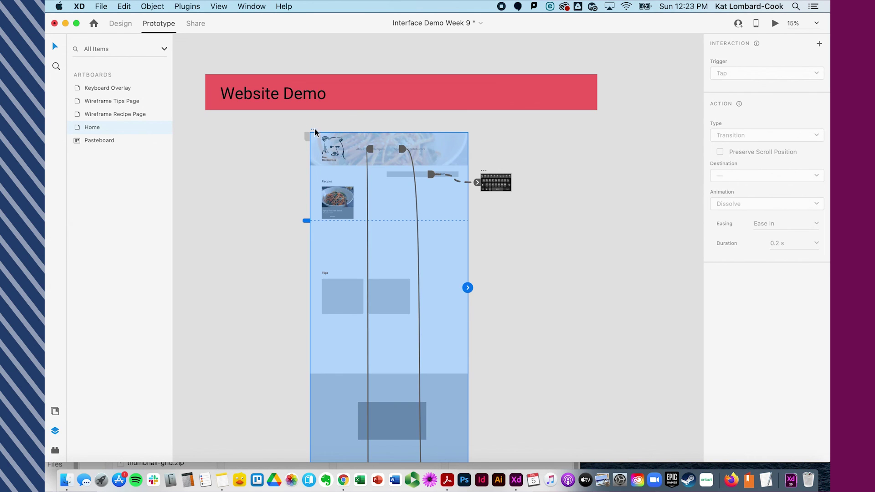
pyautogui.click(775, 23)
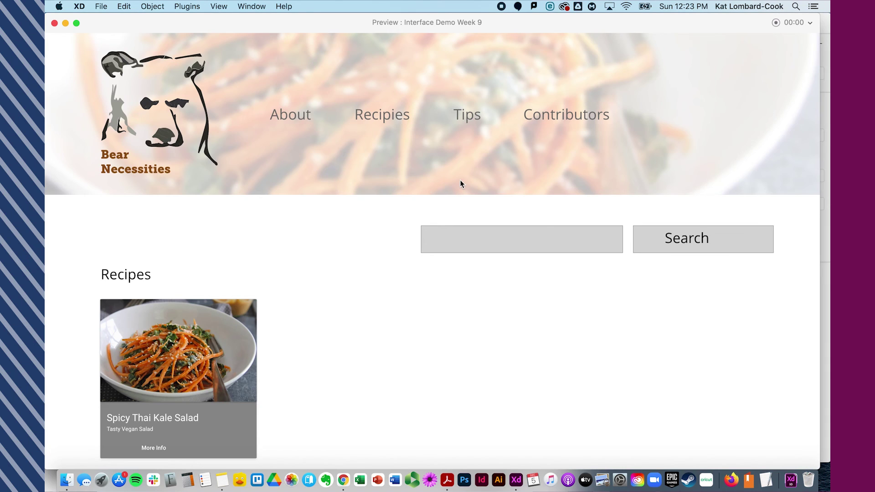
pyautogui.click(545, 238)
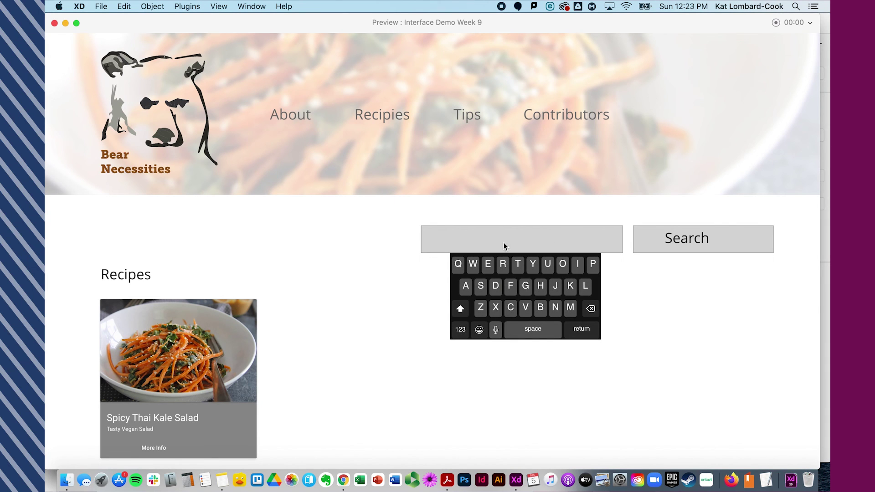
pyautogui.click(533, 329)
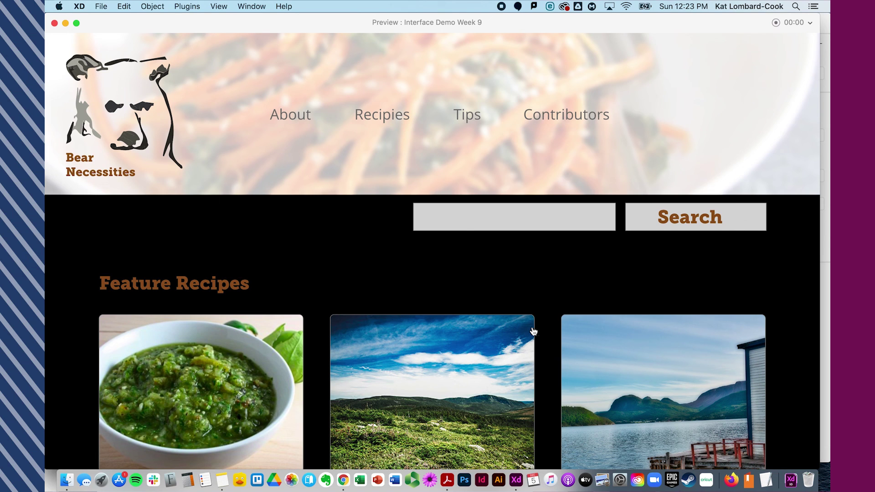
pyautogui.click(54, 23)
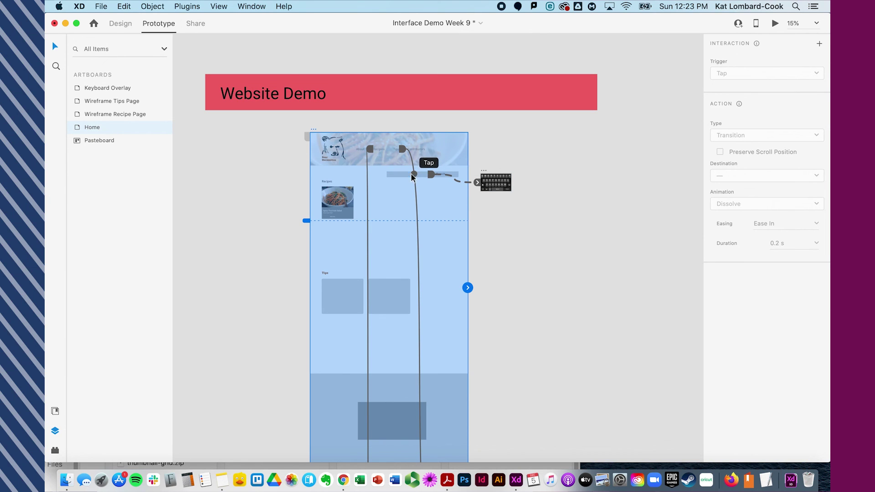
pyautogui.click(504, 268)
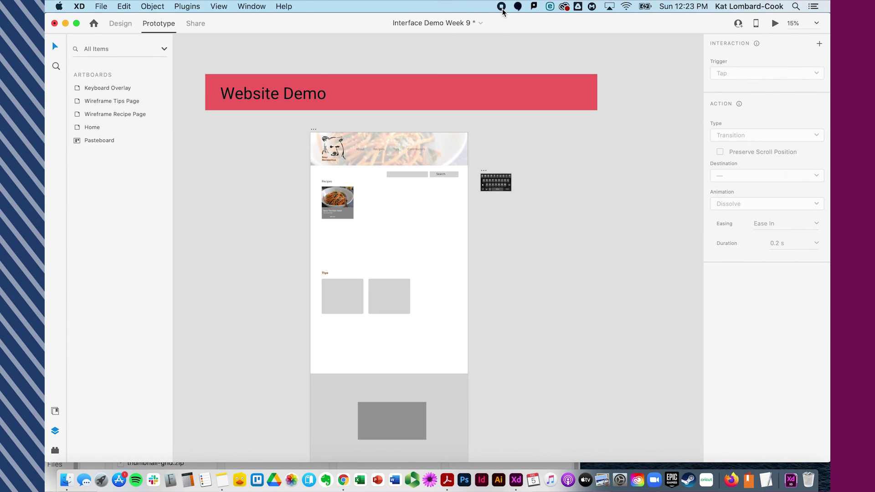